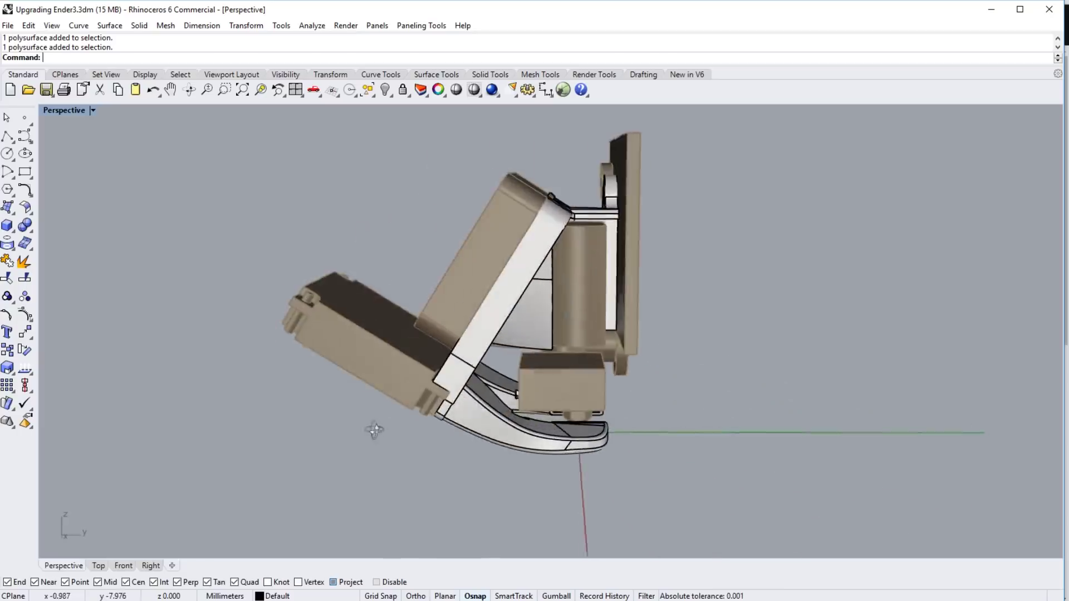
# Orbit under and around the hotend assembly, selecting the long box and the bracket-and-shroud part.
pyautogui.scroll(3, 374, 430)
pyautogui.moveTo(374, 430); pyautogui.dragTo(432, 329, button='right')
pyautogui.scroll(2, 487, 430)
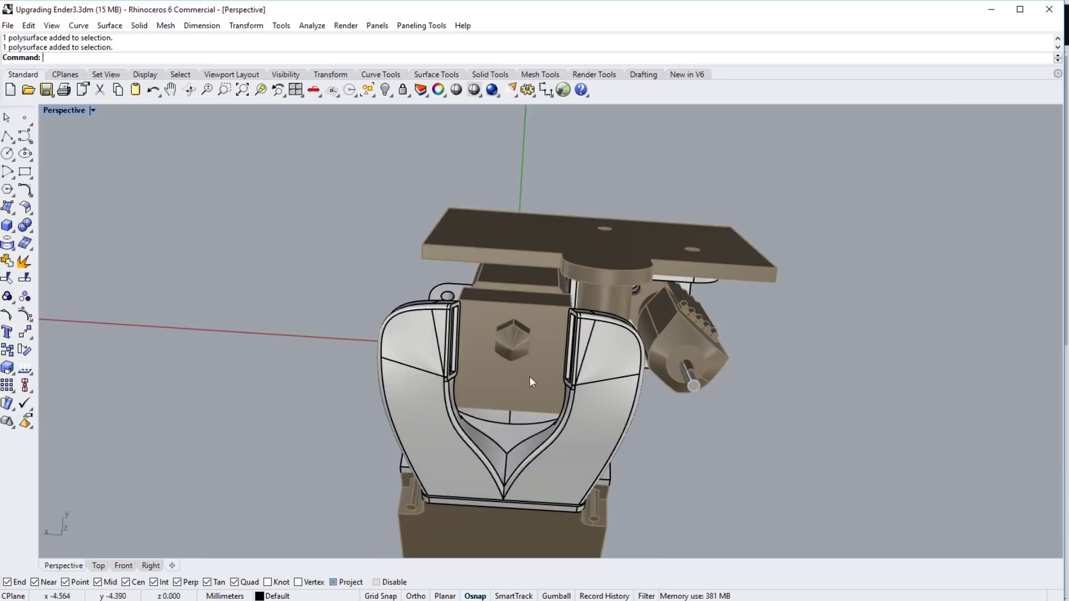
pyautogui.moveTo(441, 390); pyautogui.dragTo(596, 485, button='right')
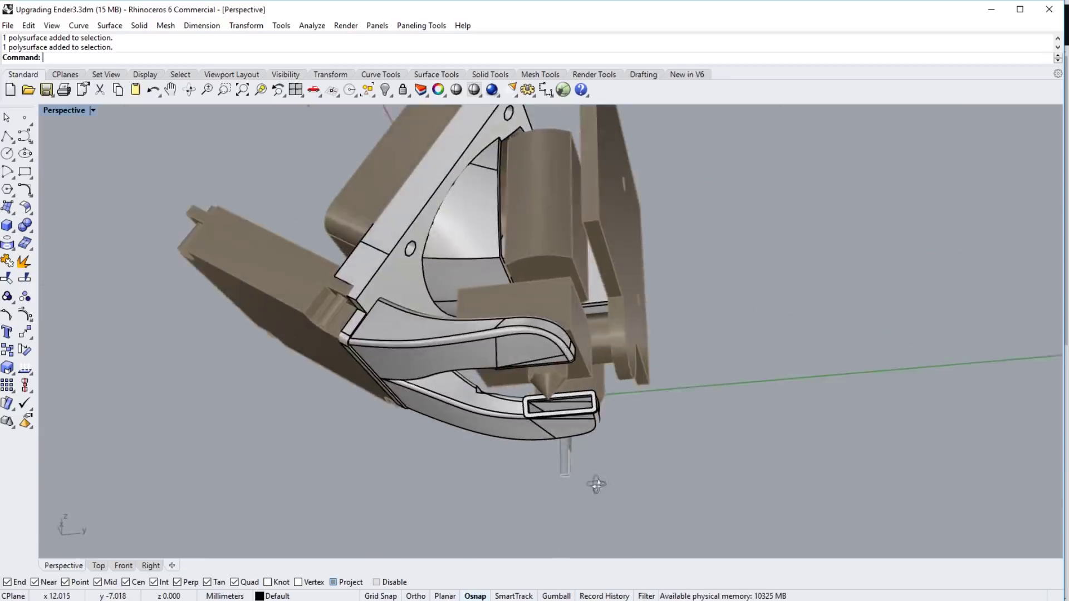
pyautogui.moveTo(445, 392); pyautogui.dragTo(496, 445, button='right')
pyautogui.click(447, 402)
pyautogui.moveTo(447, 402); pyautogui.dragTo(399, 435, button='right')
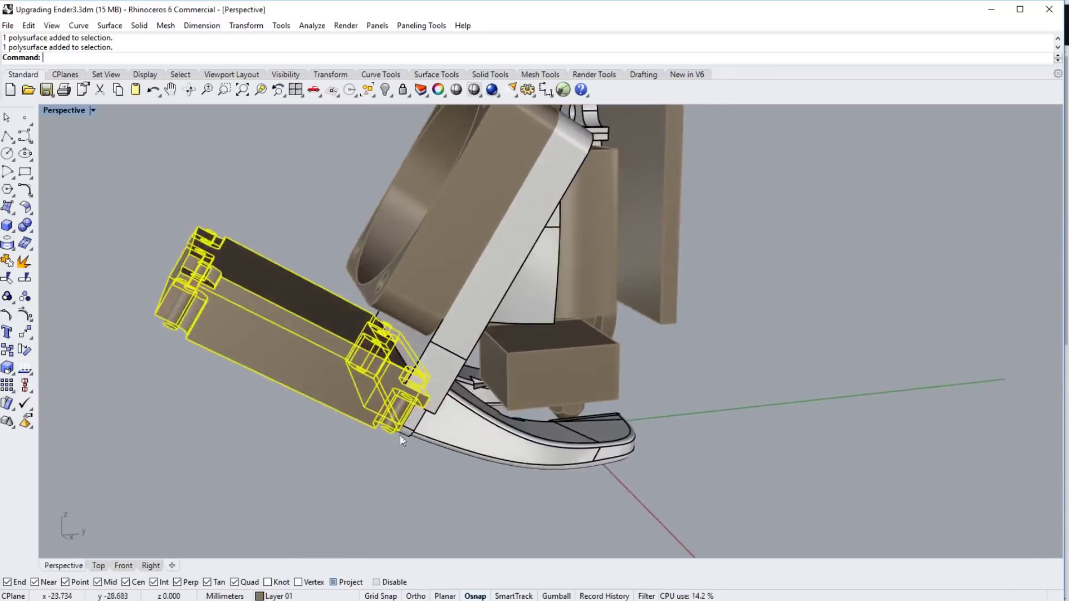
pyautogui.moveTo(521, 465); pyautogui.dragTo(516, 394, button='right')
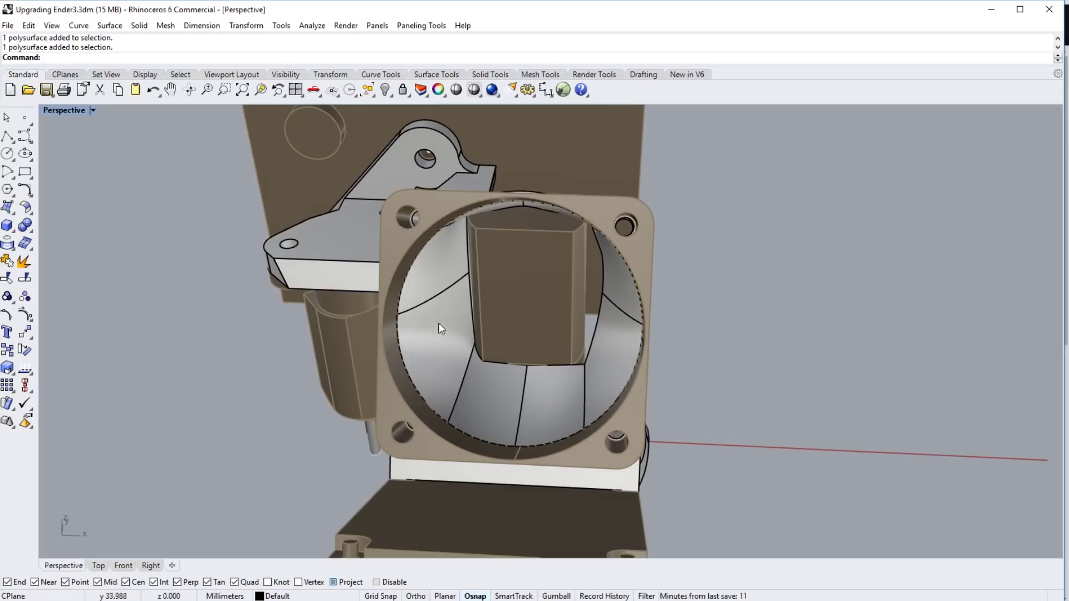
pyautogui.moveTo(507, 388); pyautogui.dragTo(454, 239, button='right')
pyautogui.moveTo(427, 302); pyautogui.dragTo(589, 419, button='right')
pyautogui.click(477, 269)
# Clear the selection, then orbit around the heater block and select it.
pyautogui.scroll(5, 598, 418)
pyautogui.scroll(3, 598, 417)
pyautogui.press('Escape')
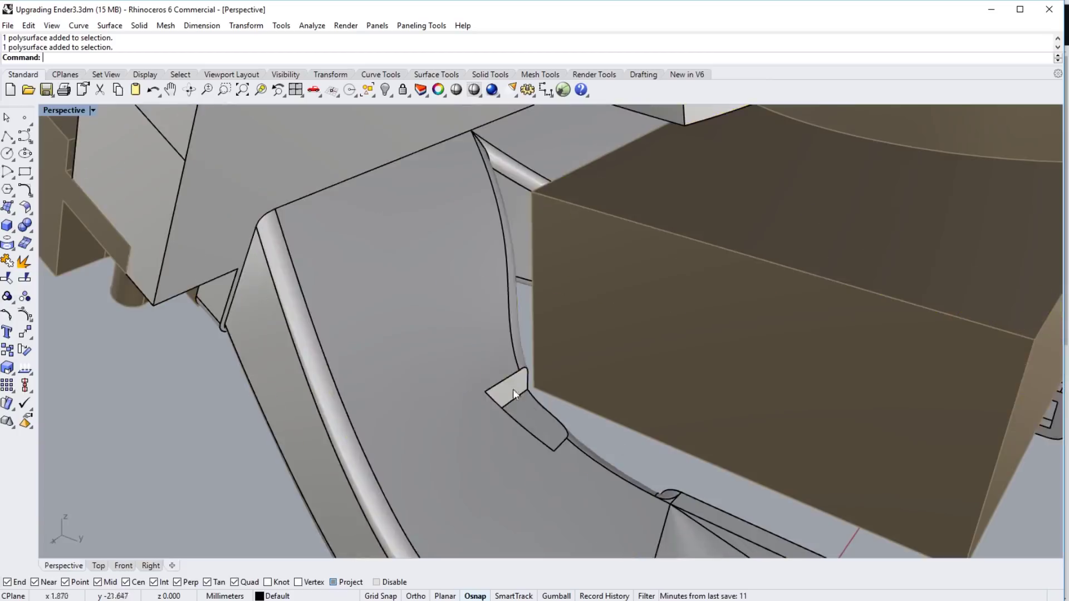
pyautogui.scroll(-5, 534, 401)
pyautogui.moveTo(547, 409); pyautogui.dragTo(396, 388, button='right')
pyautogui.scroll(6, 506, 361)
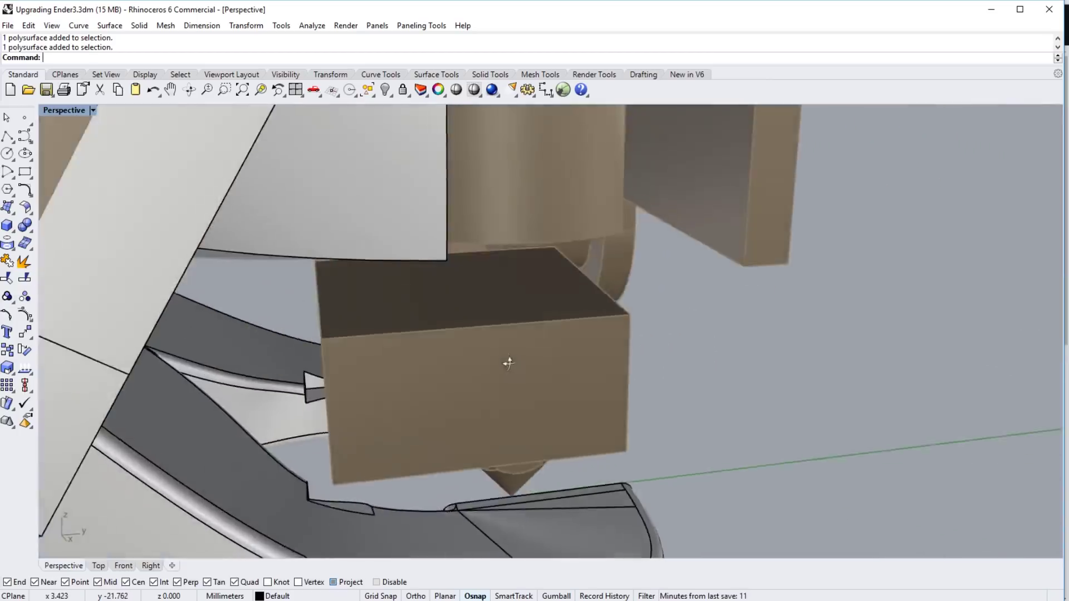
pyautogui.moveTo(473, 363); pyautogui.dragTo(439, 411, button='right')
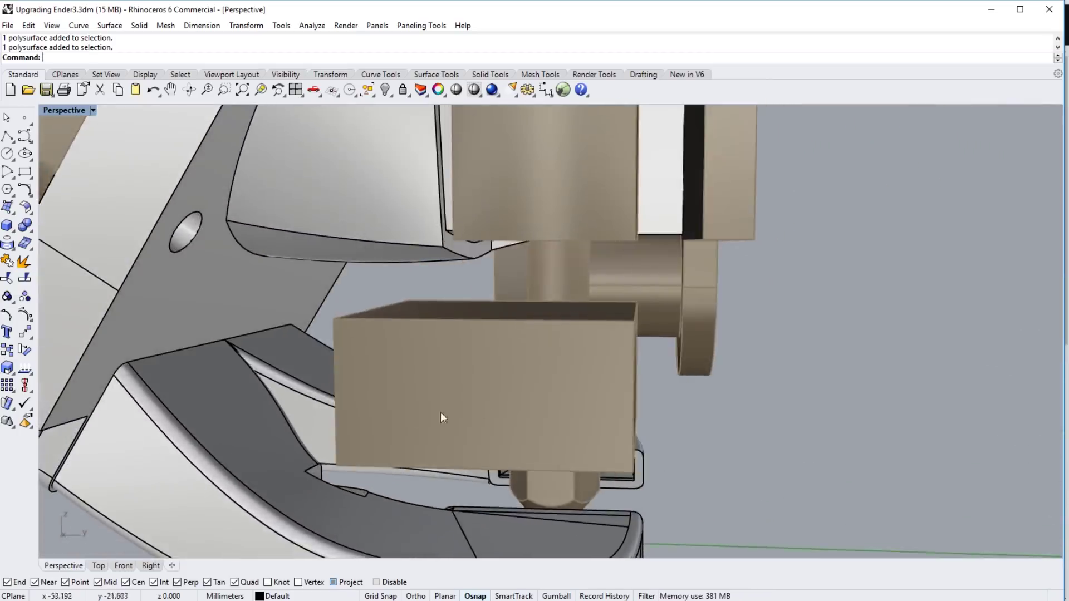
pyautogui.click(489, 403)
pyautogui.moveTo(537, 415); pyautogui.dragTo(463, 429, button='right')
# View the nozzle from the front, the duct under the block, and the top plate face-on.
pyautogui.scroll(-4, 557, 412)
pyautogui.scroll(5, 501, 431)
pyautogui.scroll(-4, 478, 435)
pyautogui.scroll(5, 463, 429)
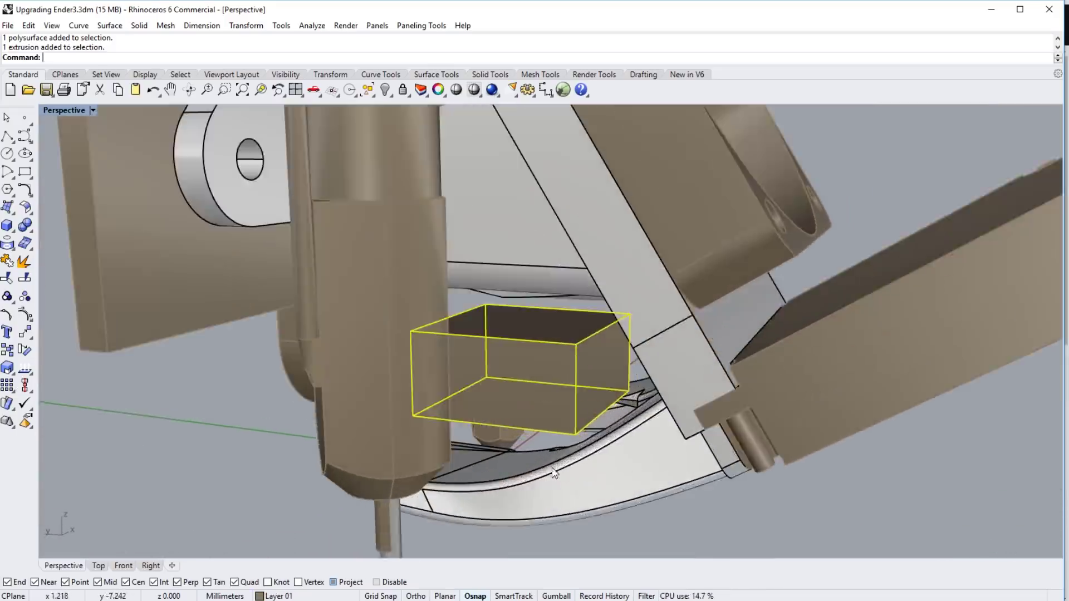
pyautogui.moveTo(554, 472); pyautogui.dragTo(725, 473, button='right')
pyautogui.moveTo(492, 447)
pyautogui.mouseDown(button='right')
pyautogui.moveTo(520, 444)
pyautogui.moveTo(508, 445)
pyautogui.mouseUp(button='right')
pyautogui.scroll(-5, 520, 443)
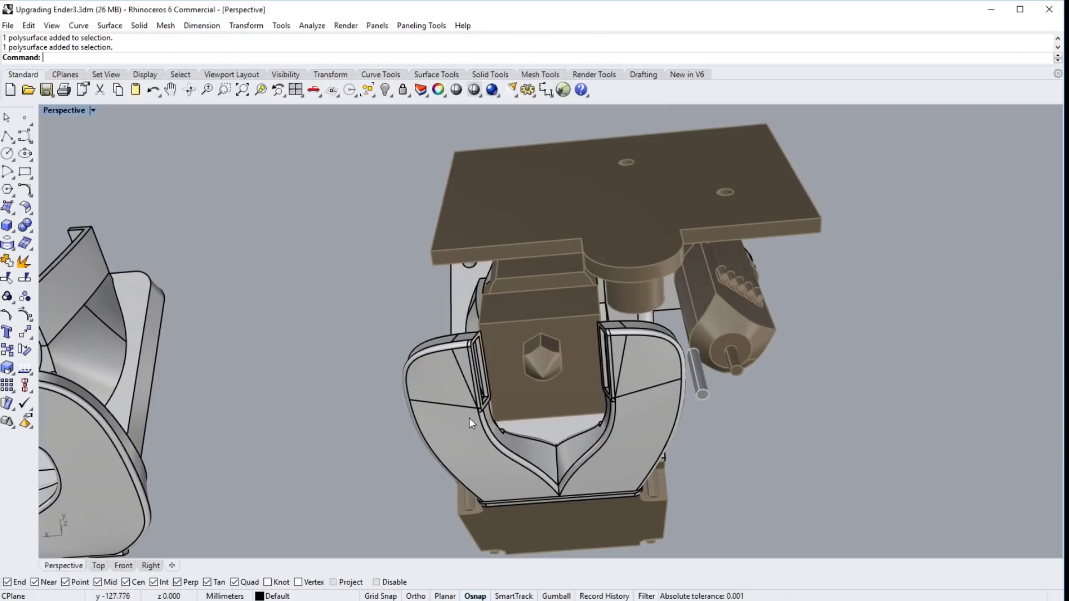
pyautogui.moveTo(466, 419); pyautogui.dragTo(519, 470, button='right')
# Select the fan duct, then inspect its curved U-shaped feet from above, front and side.
pyautogui.click(492, 451)
pyautogui.press('Escape')
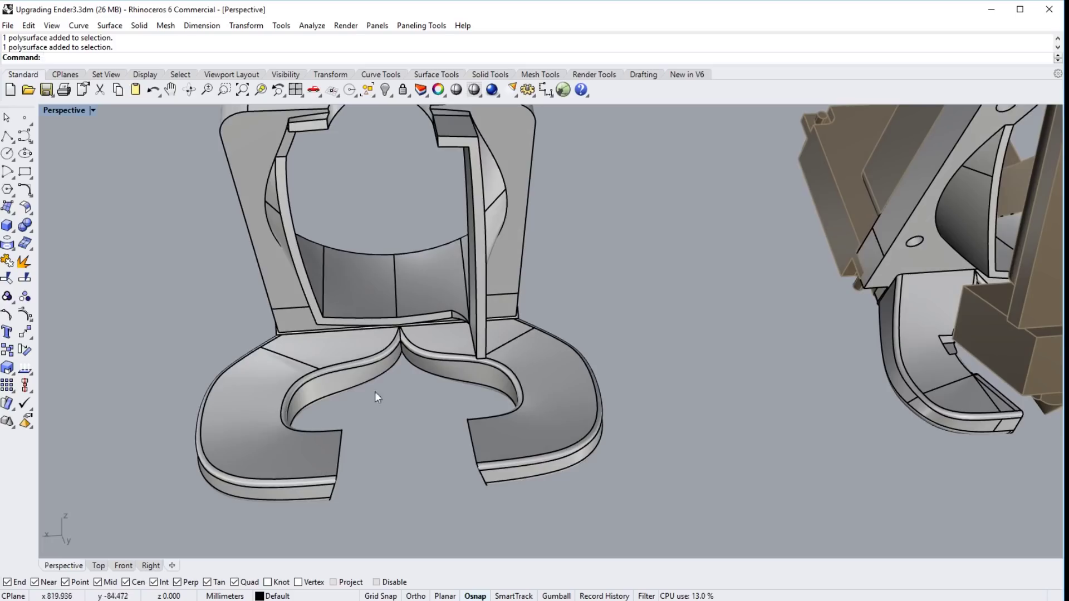
pyautogui.moveTo(568, 453); pyautogui.dragTo(532, 415, button='right')
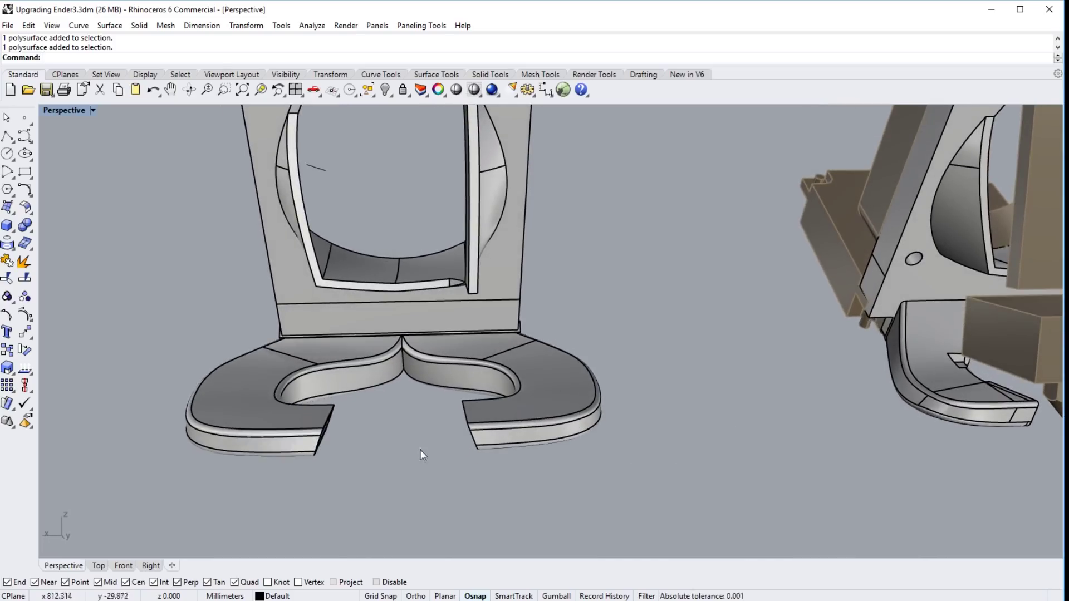
pyautogui.moveTo(420, 450); pyautogui.dragTo(410, 408, button='right')
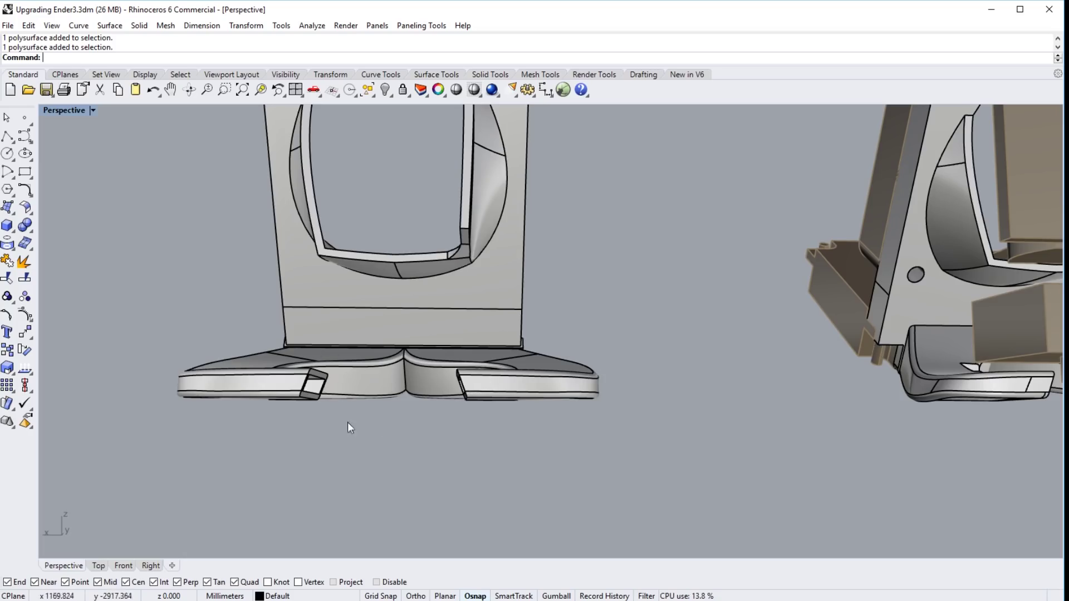
pyautogui.moveTo(436, 421); pyautogui.dragTo(442, 385, button='right')
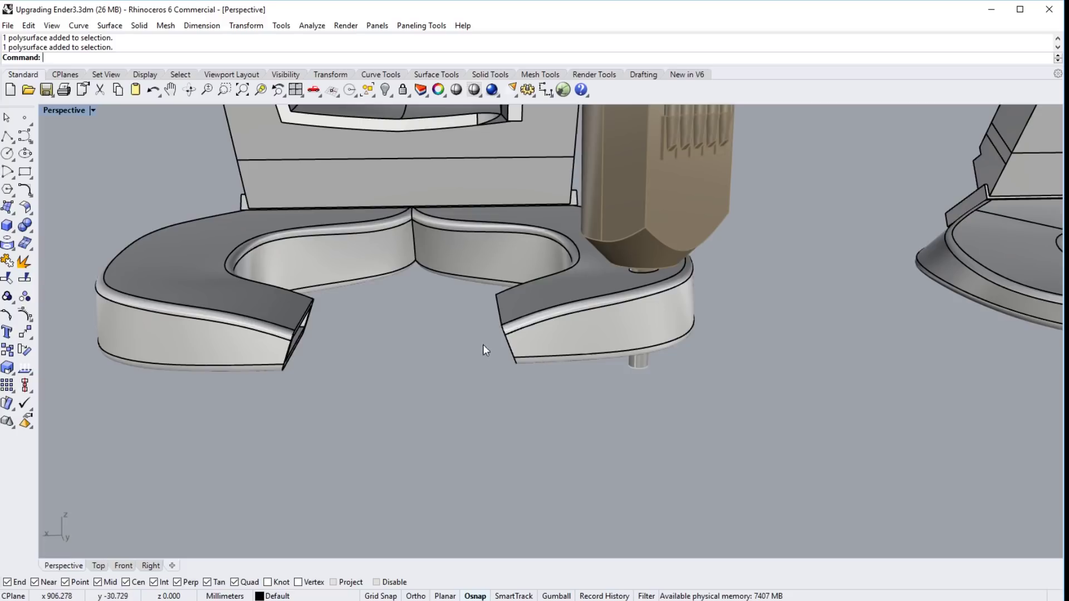
pyautogui.moveTo(483, 344); pyautogui.dragTo(545, 256, button='right')
# Select and deselect the extruder part, then take low side views of duct, extruder and nozzle.
pyautogui.click(544, 258)
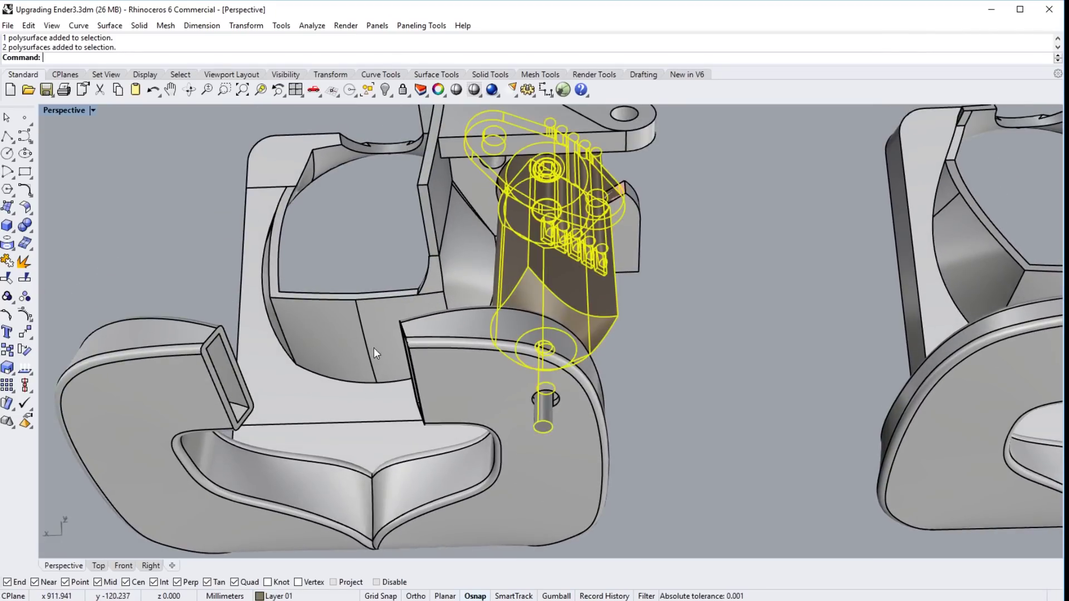
pyautogui.click(646, 388)
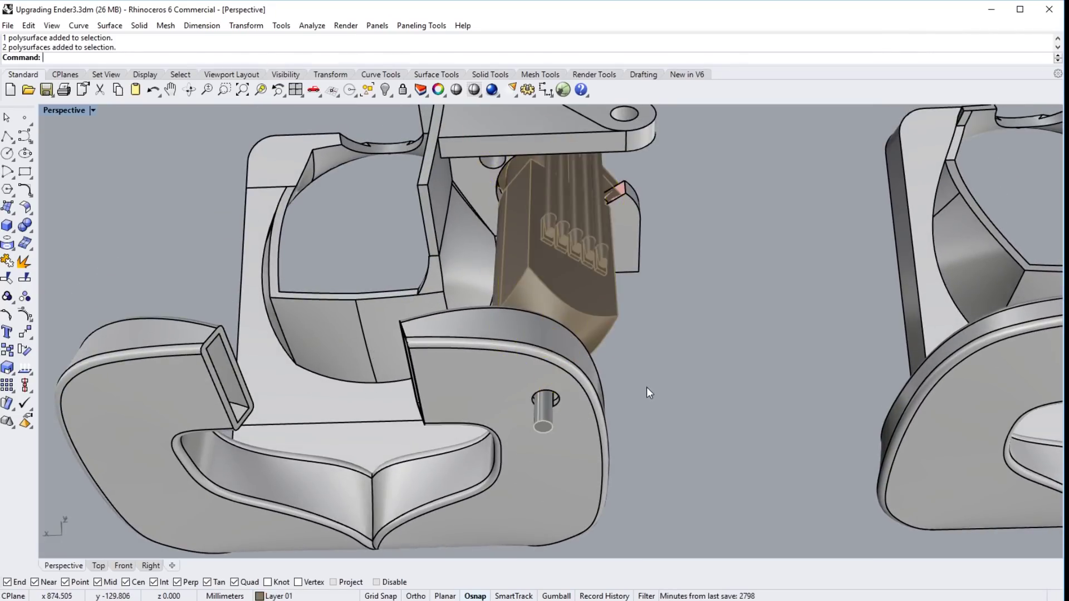
pyautogui.moveTo(566, 411); pyautogui.dragTo(539, 299, button='right')
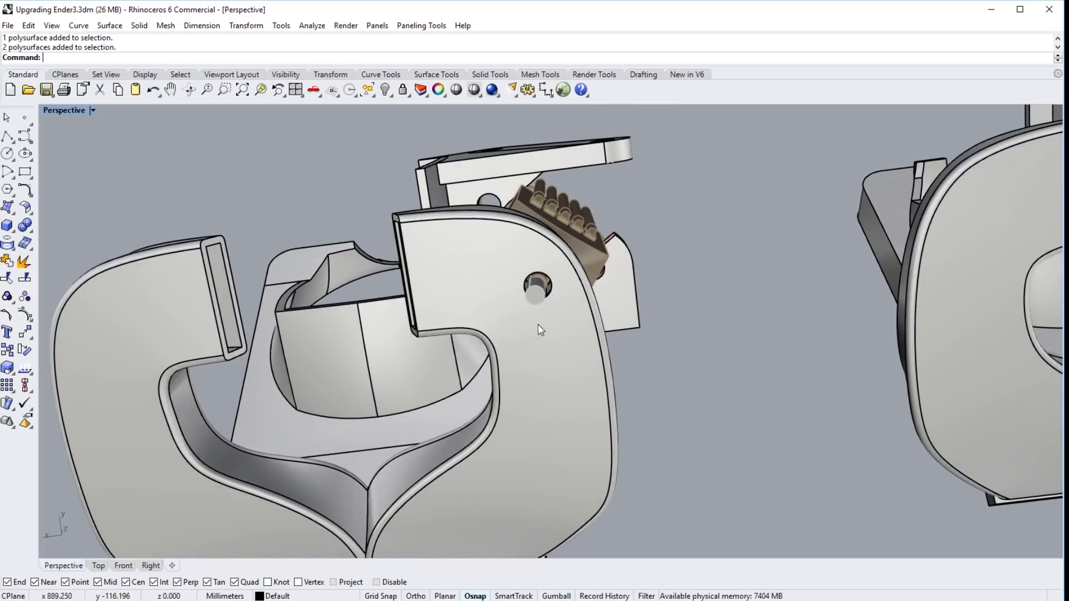
pyautogui.moveTo(538, 325)
pyautogui.mouseDown(button='right')
pyautogui.moveTo(546, 492)
pyautogui.moveTo(545, 313)
pyautogui.mouseUp(button='right')
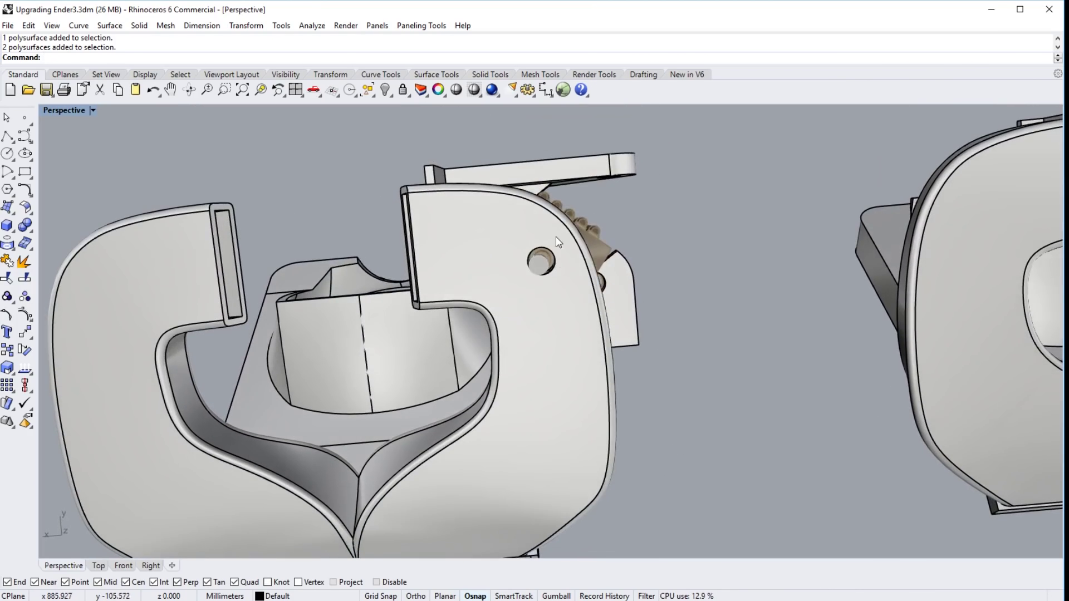
pyautogui.moveTo(539, 276); pyautogui.dragTo(537, 460, button='right')
pyautogui.scroll(-1, 537, 460)
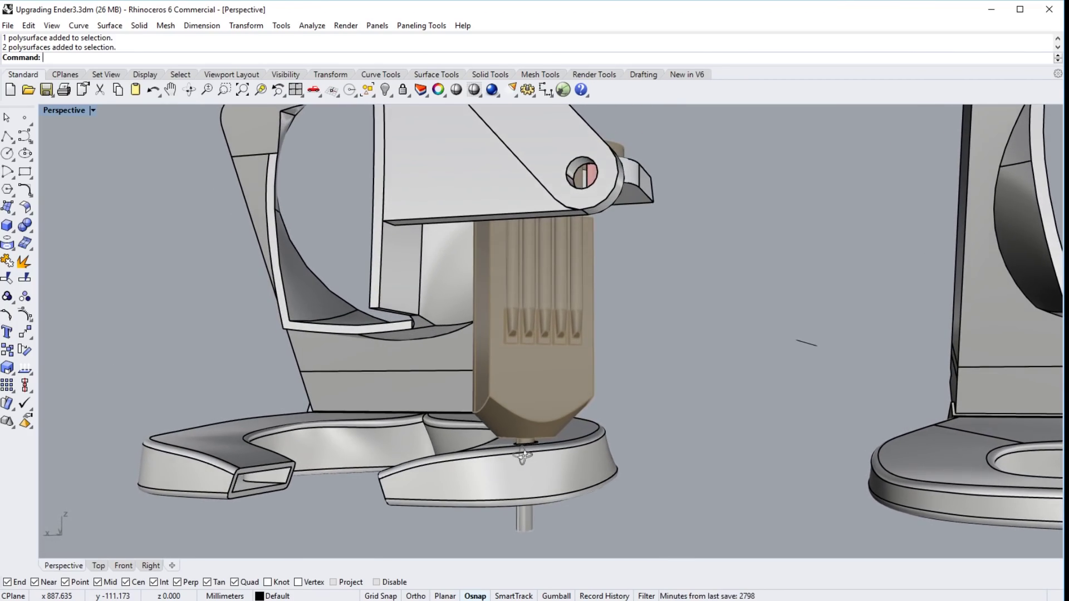
pyautogui.scroll(-4, 540, 451)
# Look down on both assemblies, past the gear plate and fins, to face both brackets.
pyautogui.moveTo(542, 446); pyautogui.dragTo(510, 493, button='right')
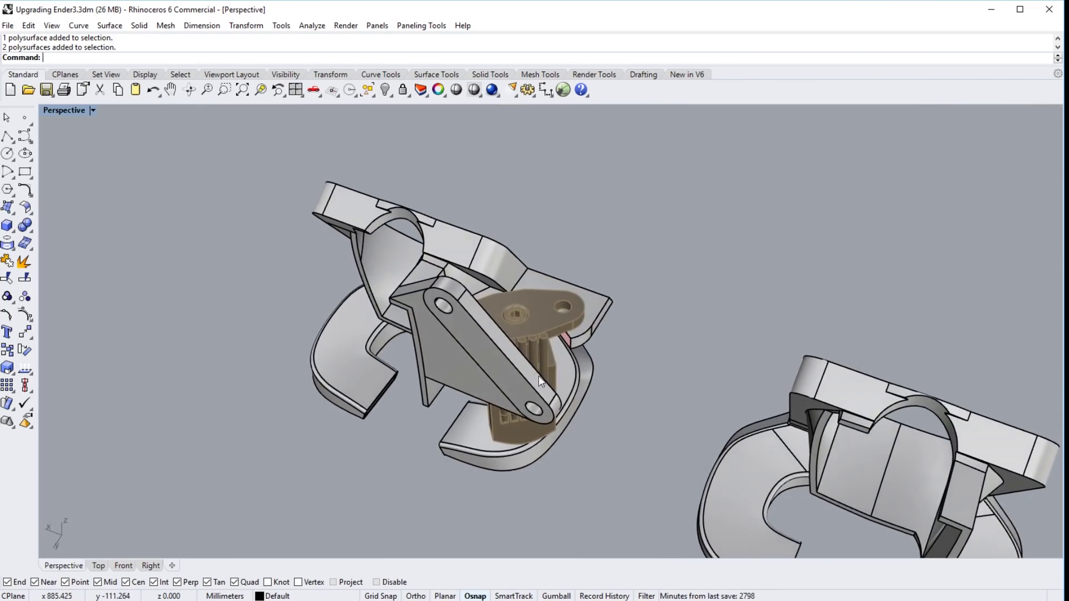
pyautogui.moveTo(539, 376); pyautogui.dragTo(446, 259, button='right')
pyautogui.scroll(3, 499, 364)
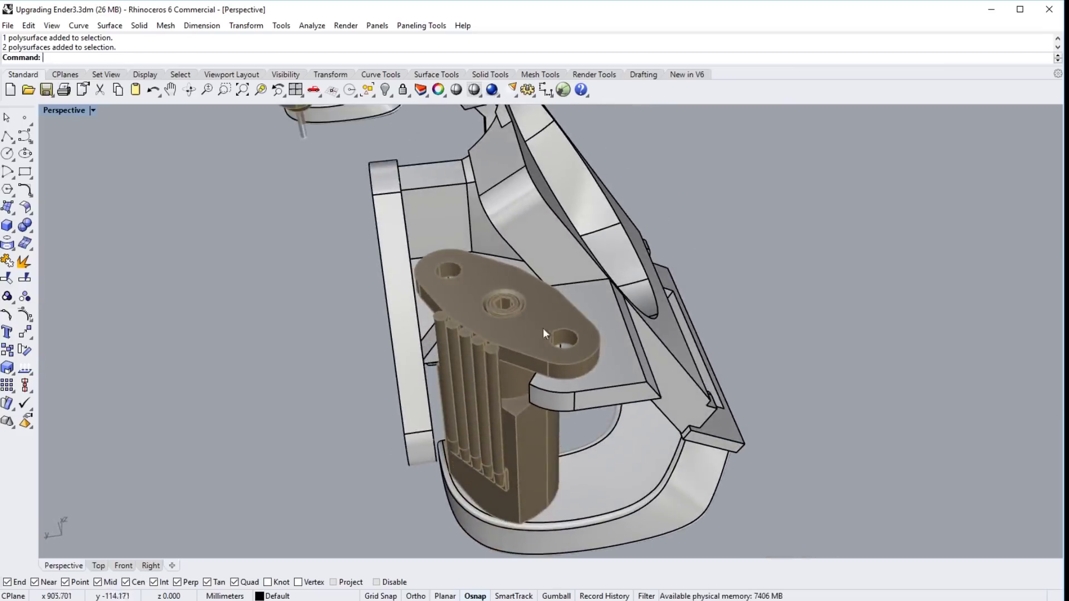
pyautogui.moveTo(544, 333); pyautogui.dragTo(532, 274, button='right')
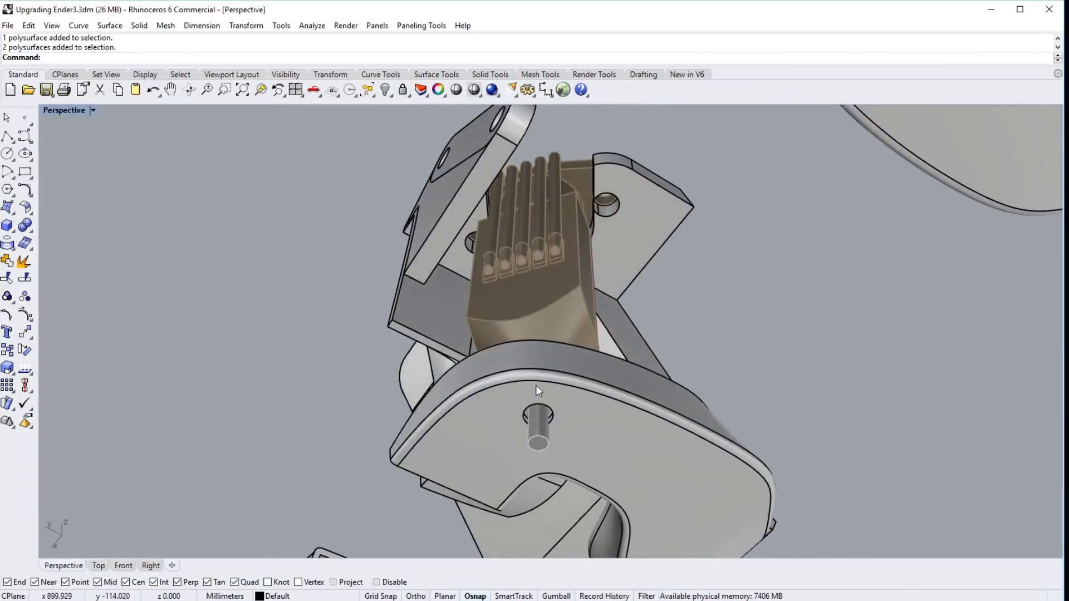
pyautogui.scroll(-5, 536, 385)
pyautogui.moveTo(535, 385); pyautogui.dragTo(583, 431, button='right')
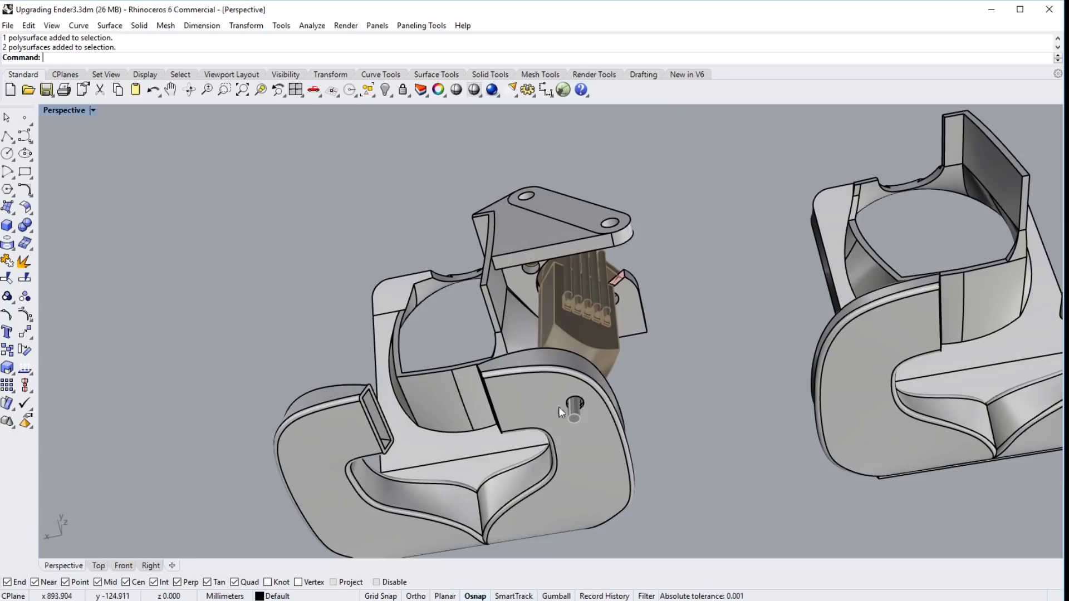
pyautogui.scroll(-3, 542, 407)
pyautogui.moveTo(542, 407); pyautogui.dragTo(570, 413, button='right')
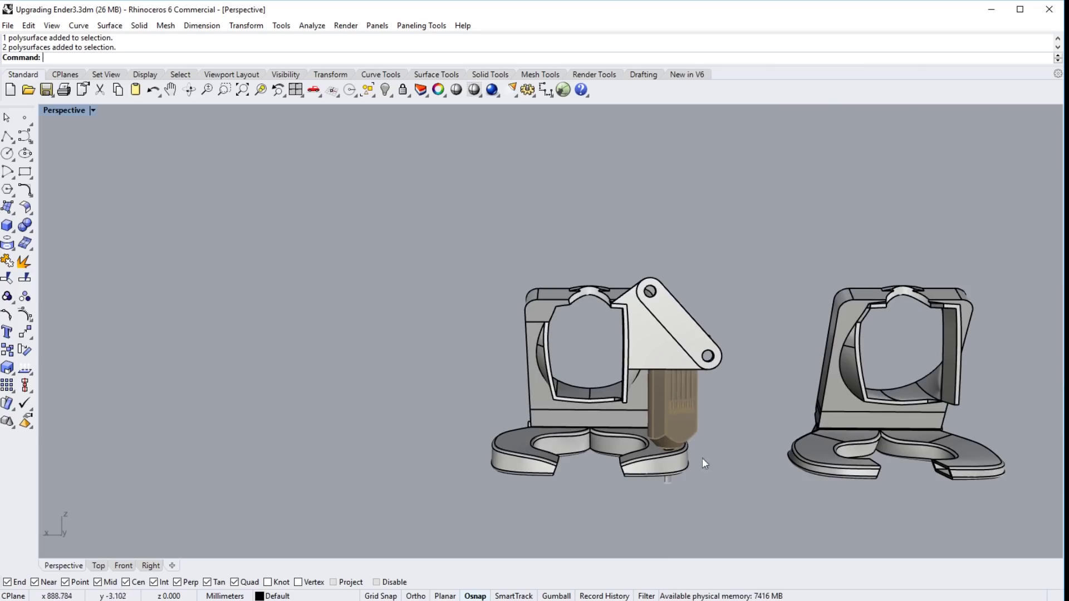
# Zoom the view onto the selected carriage plate parts and tilt to a low angle.
pyautogui.scroll(-3, 706, 459)
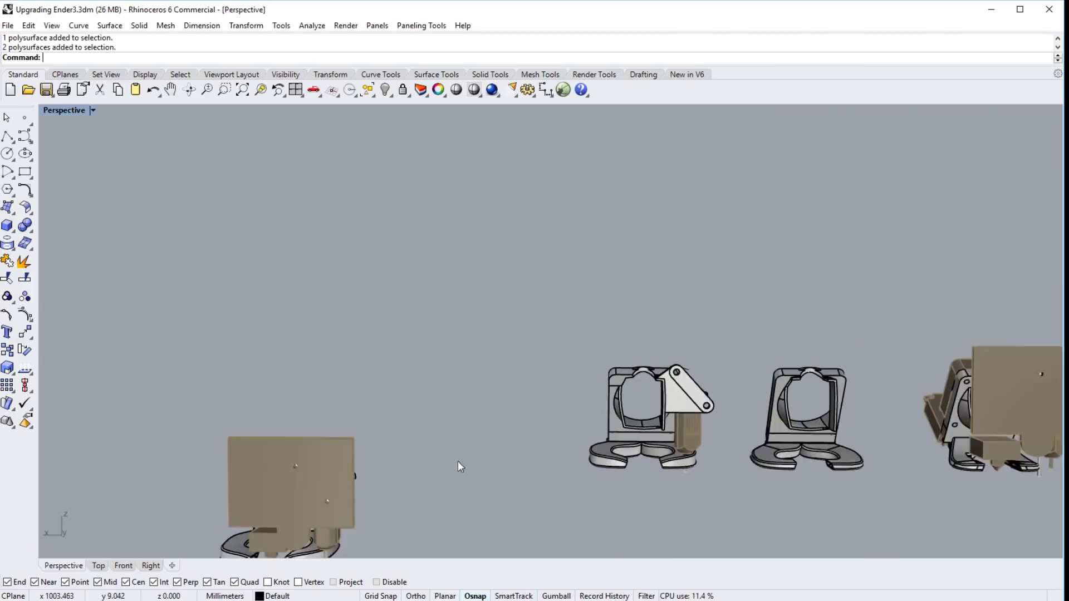
pyautogui.keyDown('shift'); pyautogui.moveTo(457, 461); pyautogui.dragTo(590, 392, button='right'); pyautogui.keyUp('shift')
pyautogui.hotkey('ctrl', 'shift', 'e')
pyautogui.press('Escape')
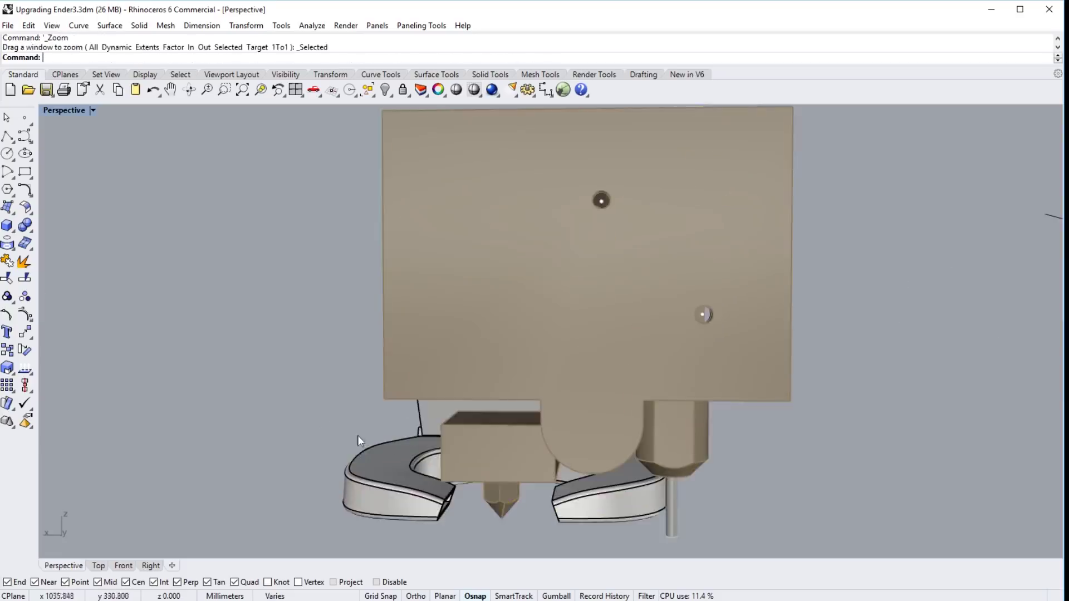
pyautogui.moveTo(358, 435); pyautogui.dragTo(529, 455, button='right')
# Orbit from the carriage plate to the extruder side, selecting the small tan block, ending at the shroud's front.
pyautogui.click(599, 482)
pyautogui.moveTo(599, 481); pyautogui.dragTo(446, 437, button='right')
pyautogui.press('Escape')
pyautogui.moveTo(425, 402); pyautogui.dragTo(621, 403, button='right')
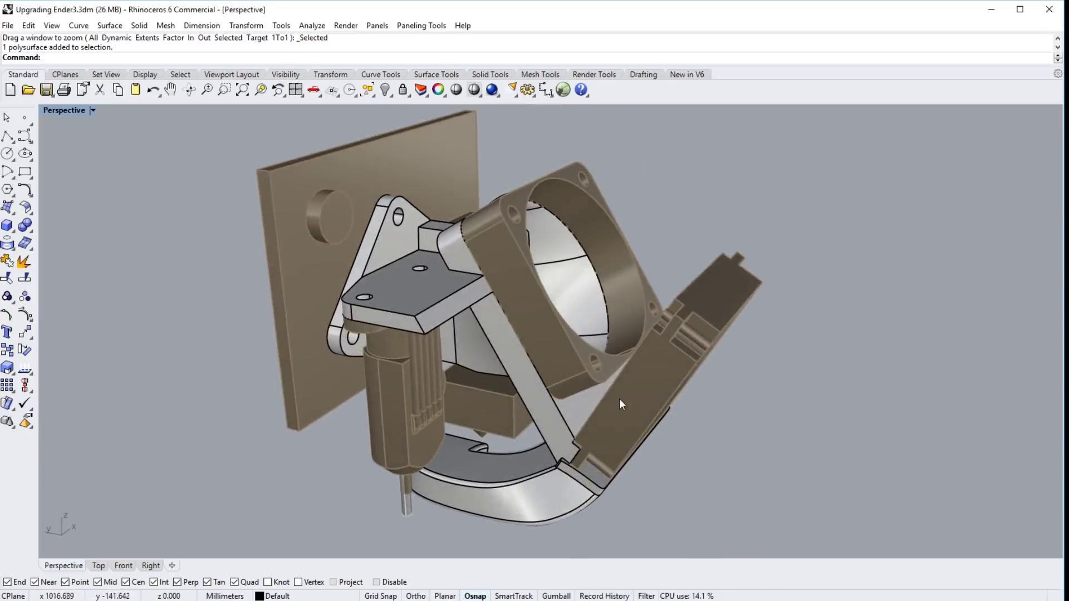
pyautogui.press('Escape')
pyautogui.moveTo(657, 445)
pyautogui.mouseDown(button='right')
pyautogui.moveTo(720, 389)
pyautogui.moveTo(673, 437)
pyautogui.mouseUp(button='right')
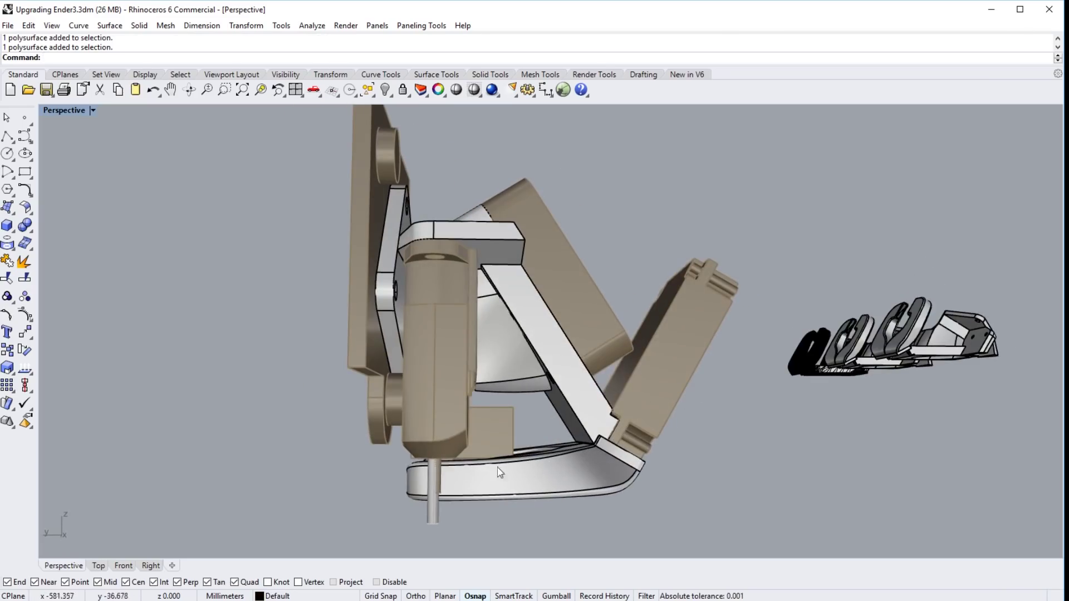
pyautogui.click(495, 427)
pyautogui.moveTo(365, 486); pyautogui.dragTo(583, 403, button='right')
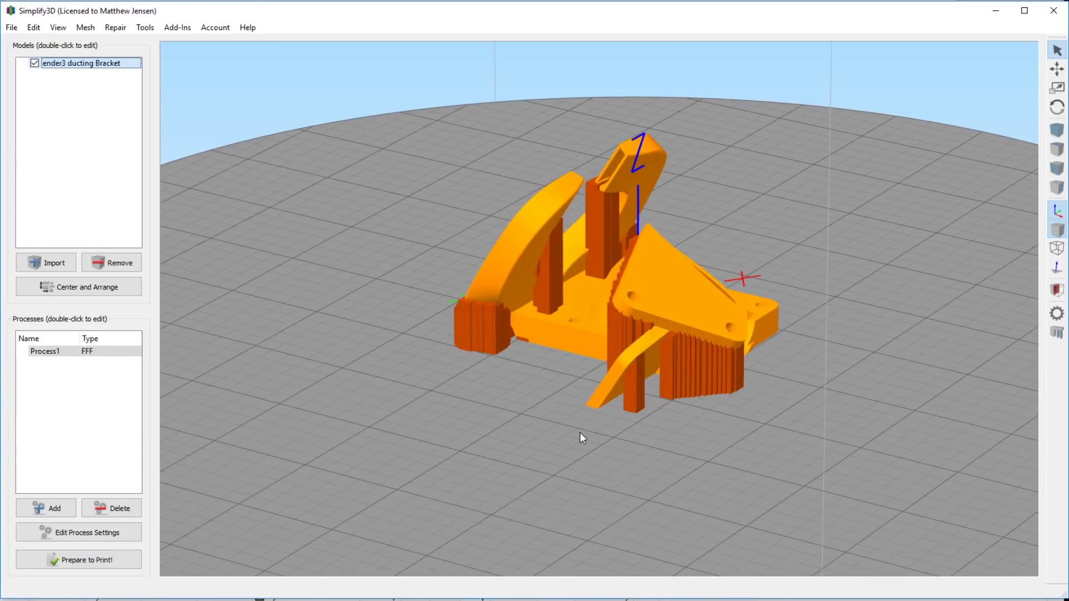
# Turn the ender3 ducting Bracket and its support pillars on the bed to two new angles.
pyautogui.moveTo(675, 429); pyautogui.dragTo(637, 402)
pyautogui.moveTo(487, 419); pyautogui.dragTo(618, 466)
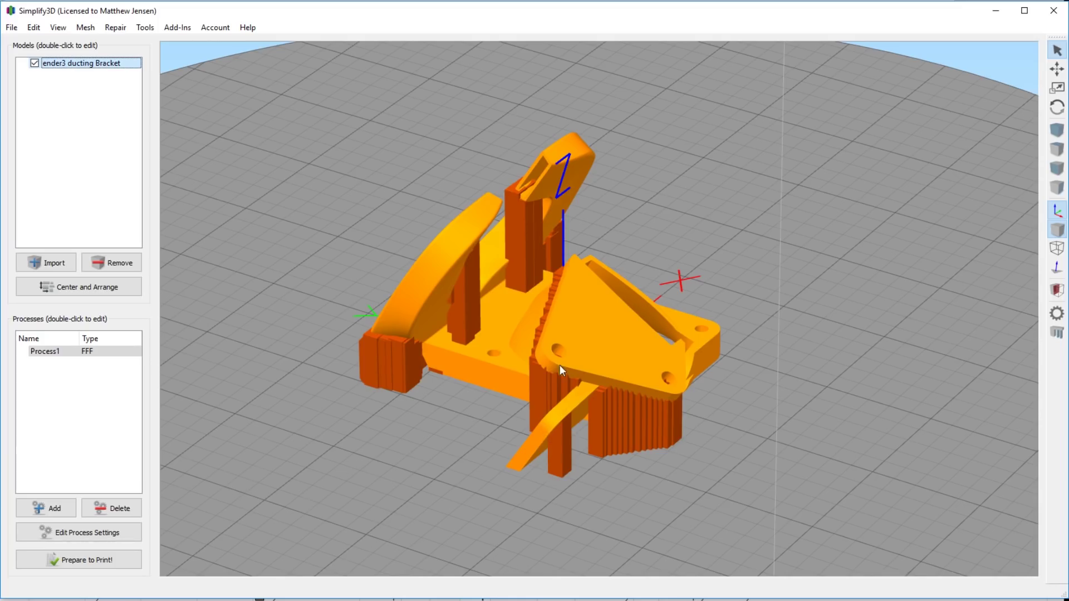
pyautogui.click(146, 29)
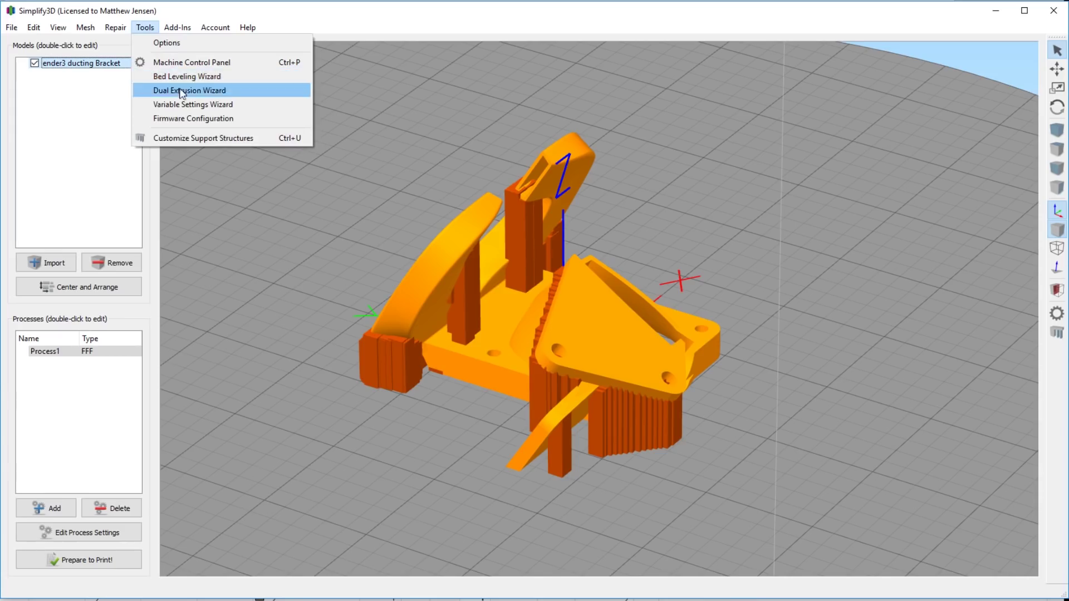
# Add a manual support pillar under the thin angled arm's tip with Customize Support Structures.
pyautogui.click(193, 137)
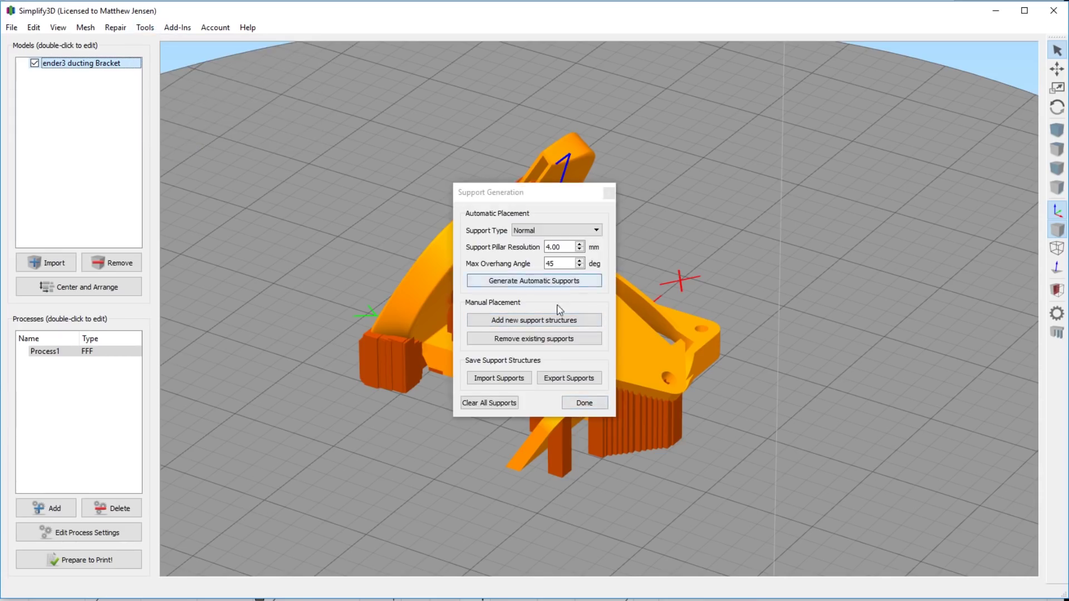
pyautogui.click(536, 323)
pyautogui.moveTo(500, 199); pyautogui.dragTo(215, 196)
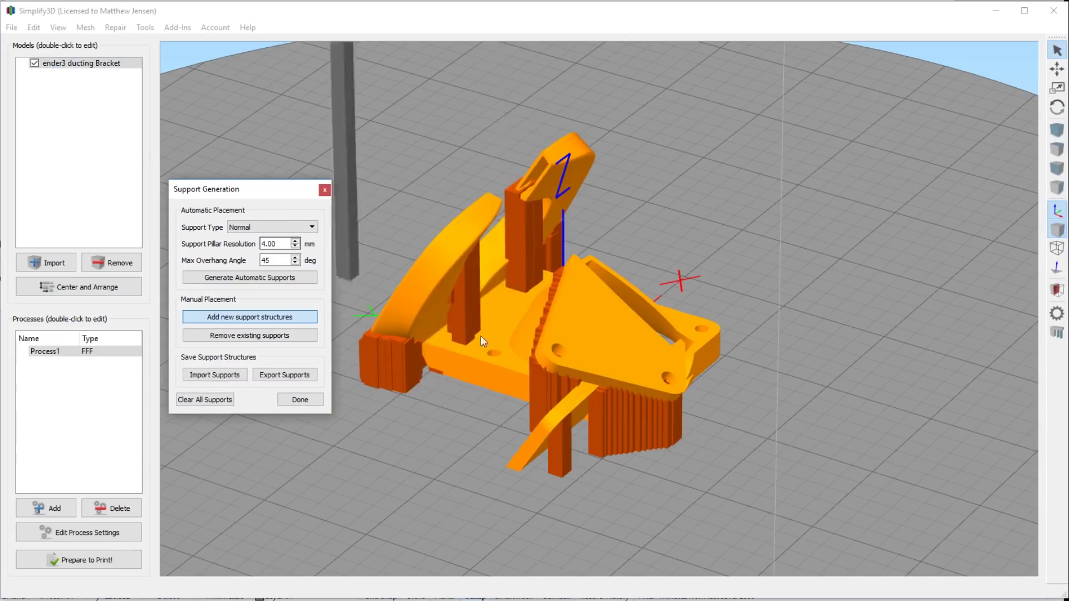
pyautogui.click(540, 452)
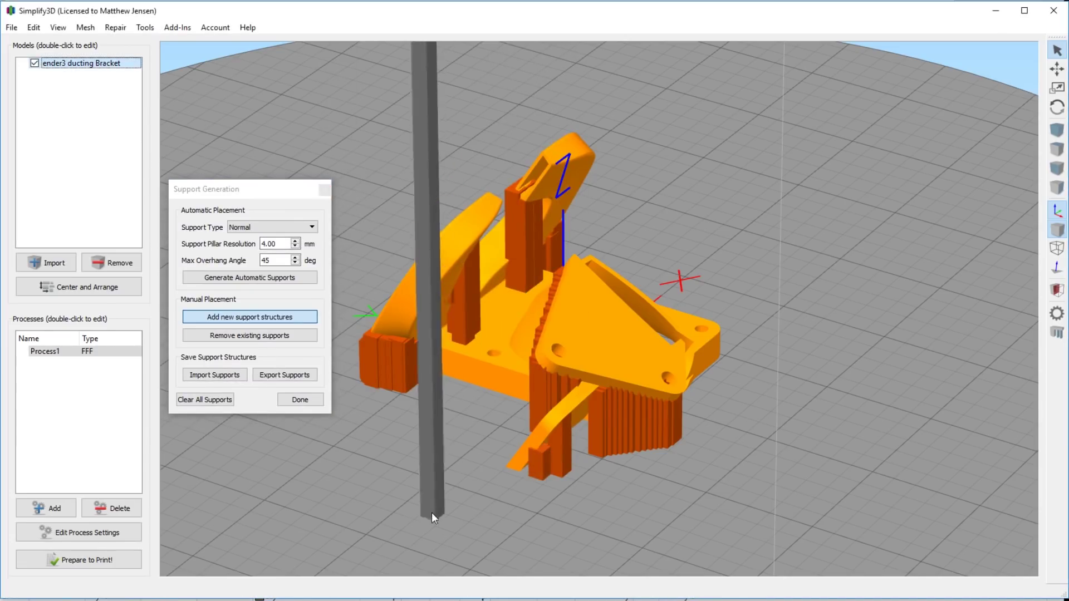
pyautogui.click(300, 400)
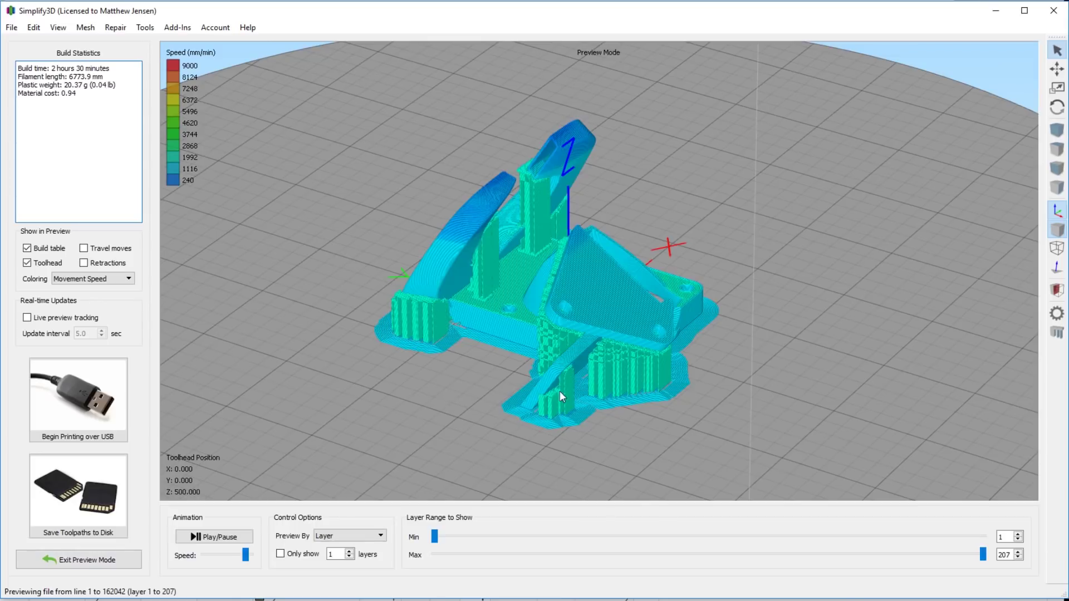
# Zoom, pan and orbit the 207-layer speed-coloured toolpath preview to a near-front view and another angle.
pyautogui.scroll(5, 560, 392)
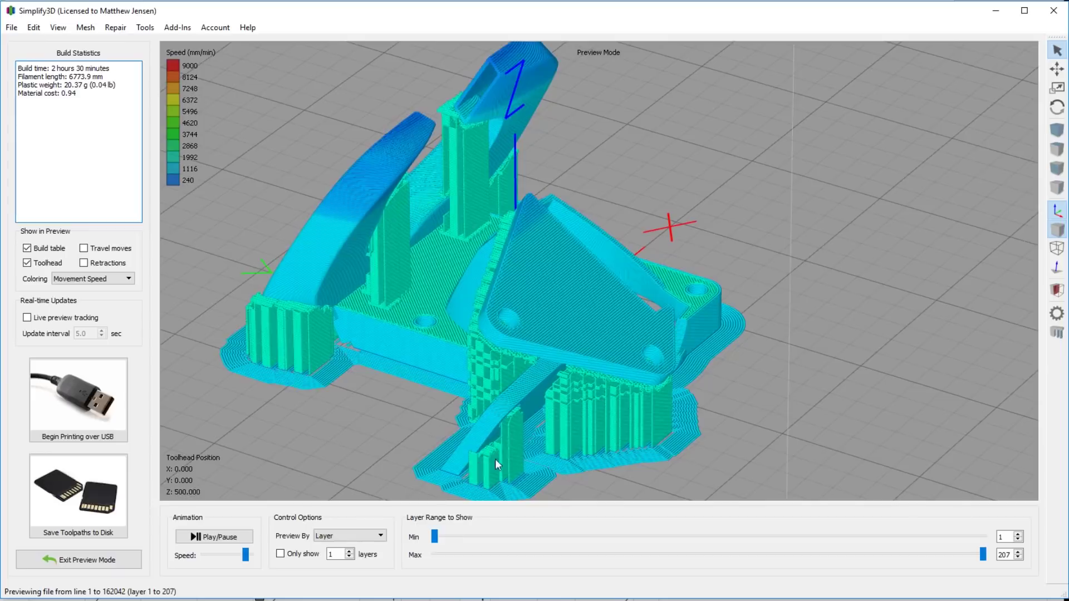
pyautogui.moveTo(437, 440); pyautogui.dragTo(372, 326, button='right')
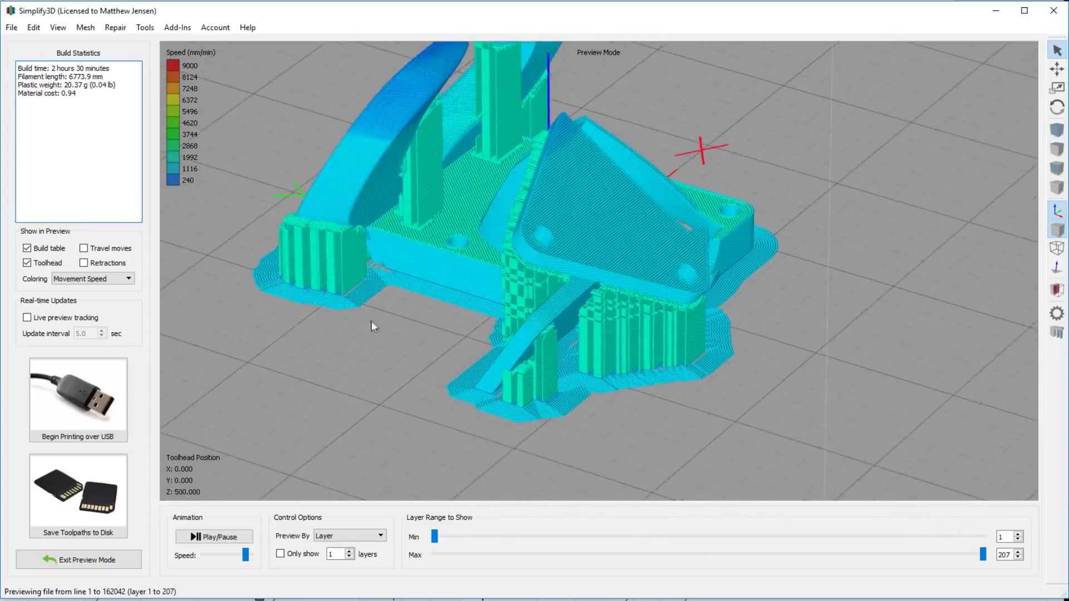
pyautogui.moveTo(372, 326); pyautogui.dragTo(534, 364)
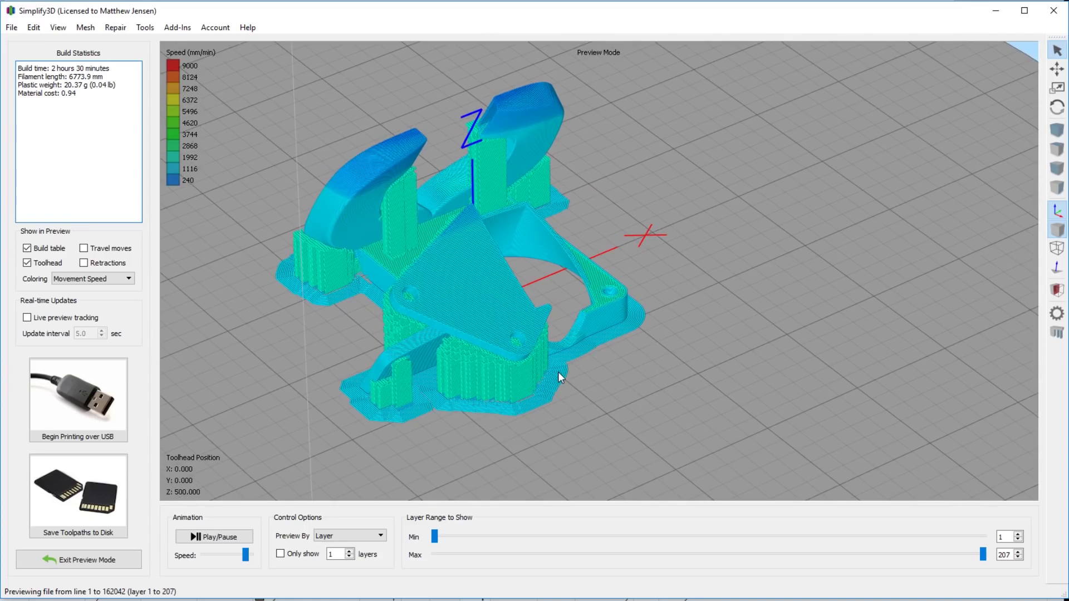
pyautogui.moveTo(558, 372); pyautogui.dragTo(499, 359)
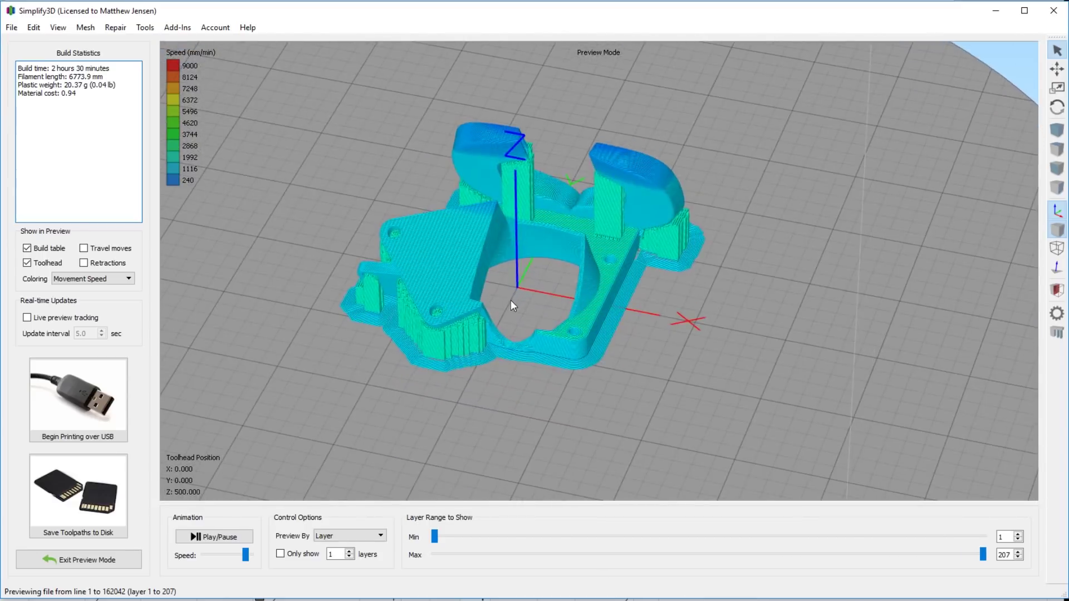